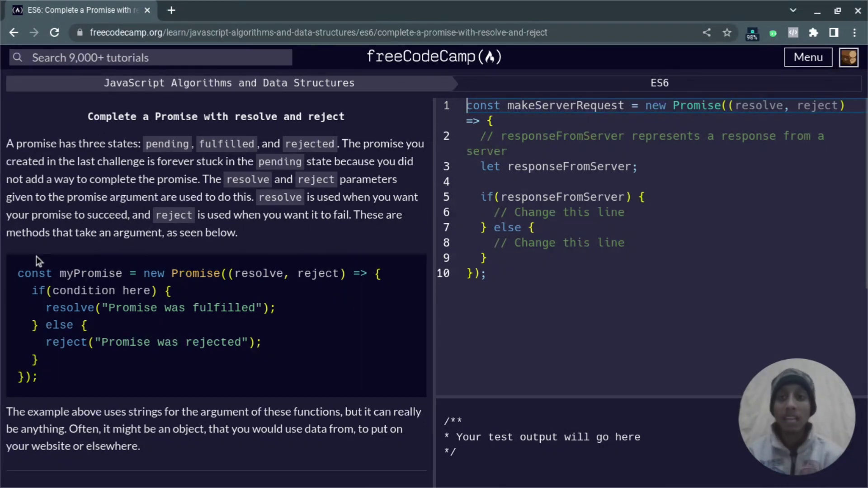
scroll(75, 239, "down", 1)
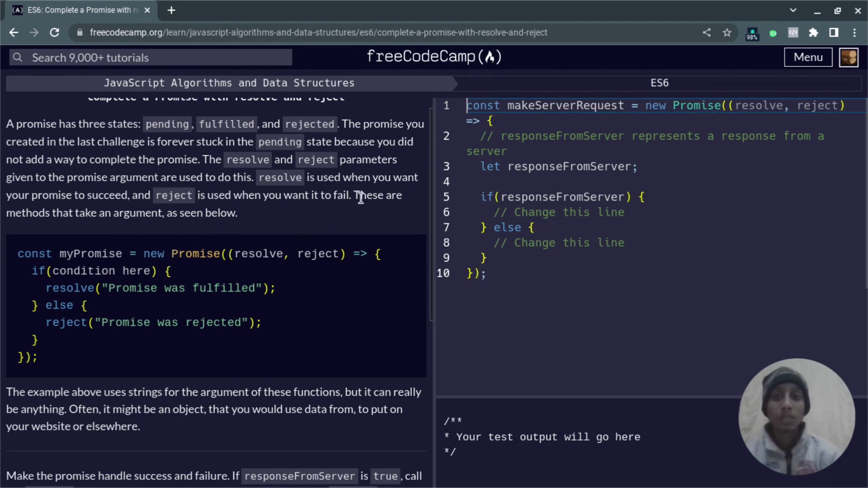
scroll(360, 197, "down", 1)
scroll(211, 240, "down", 1)
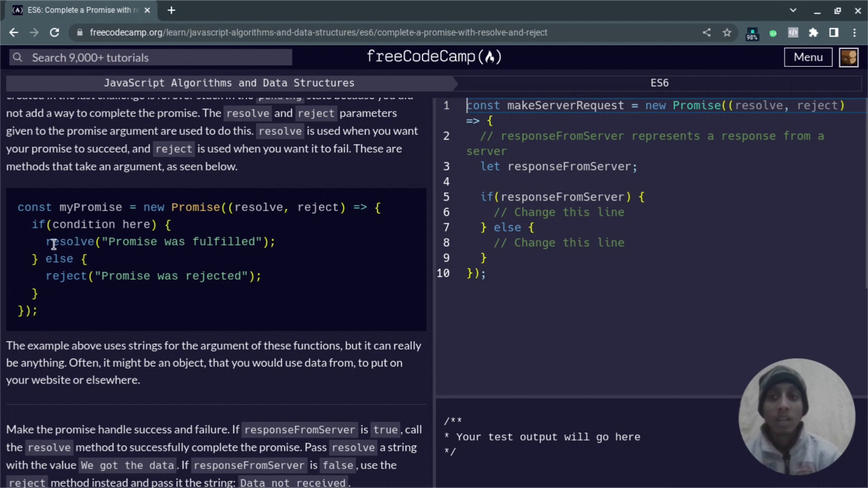
double_click(81, 276)
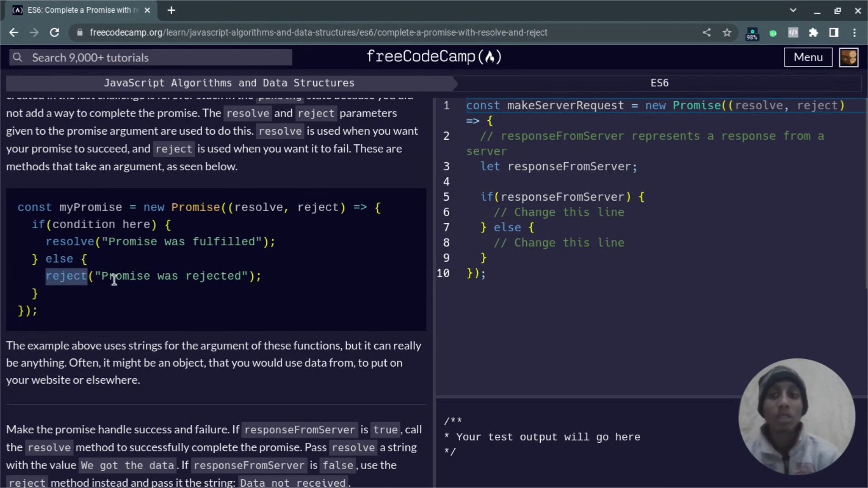
scroll(149, 300, "down", 2)
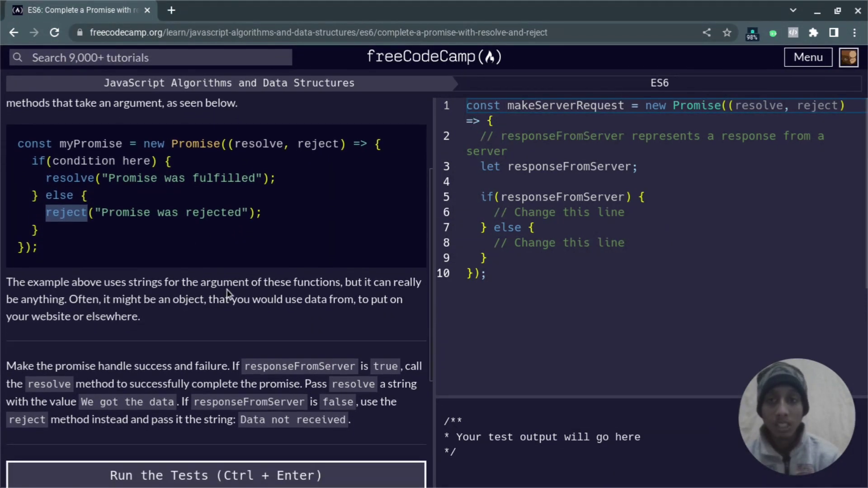
scroll(317, 281, "down", 1)
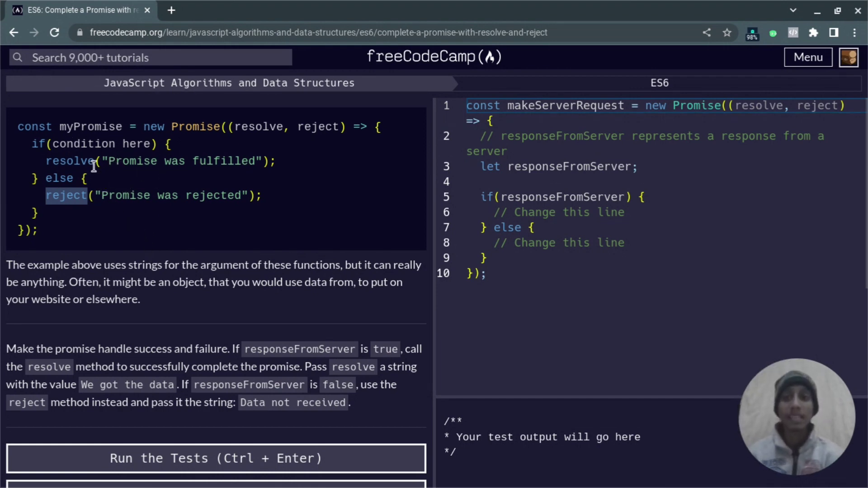
left_click_drag(100, 162, 260, 163)
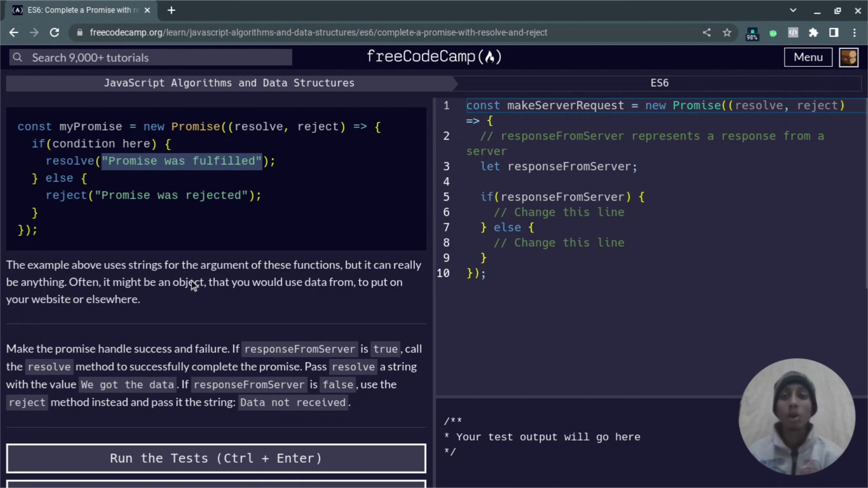
double_click(192, 161)
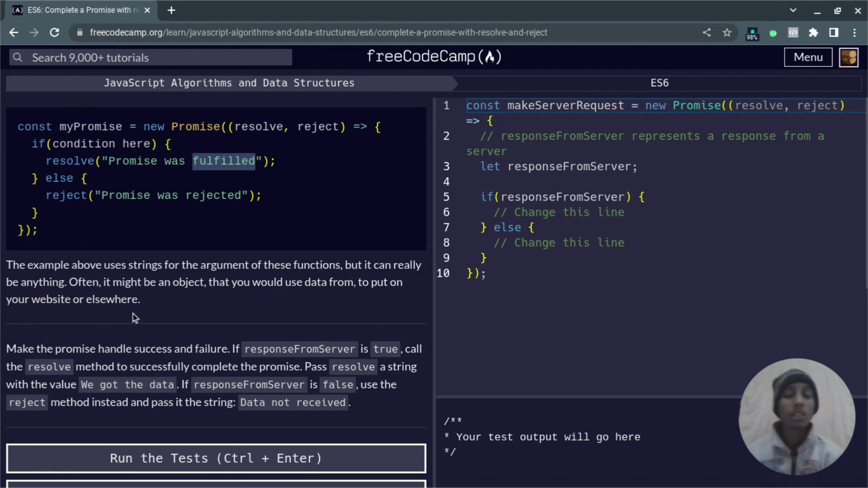
scroll(132, 314, "down", 1)
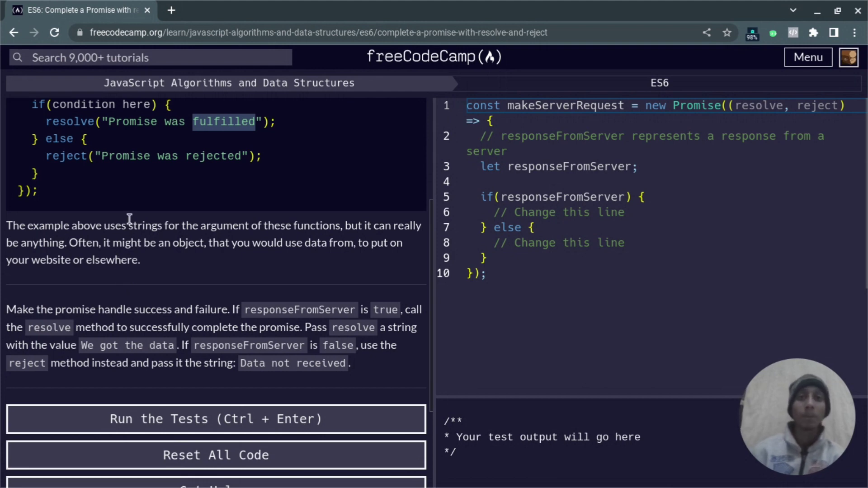
scroll(129, 218, "up", 1)
scroll(129, 218, "down", 1)
scroll(129, 218, "down", 1)
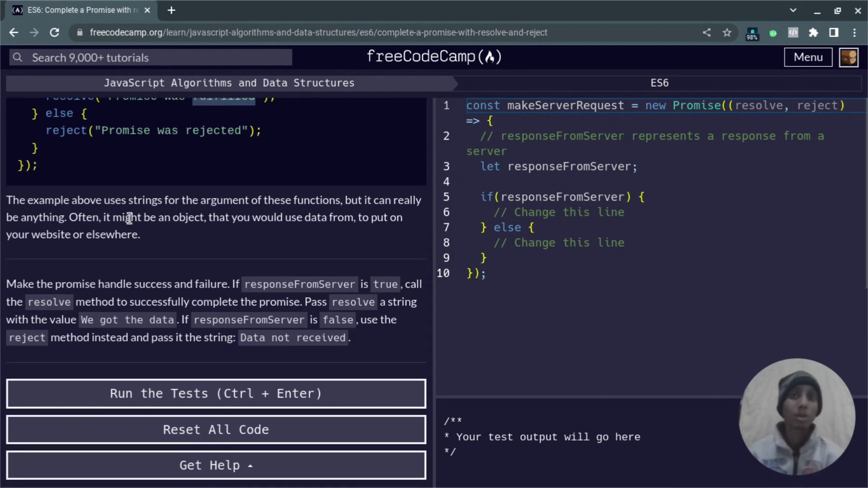
scroll(129, 217, "down", 1)
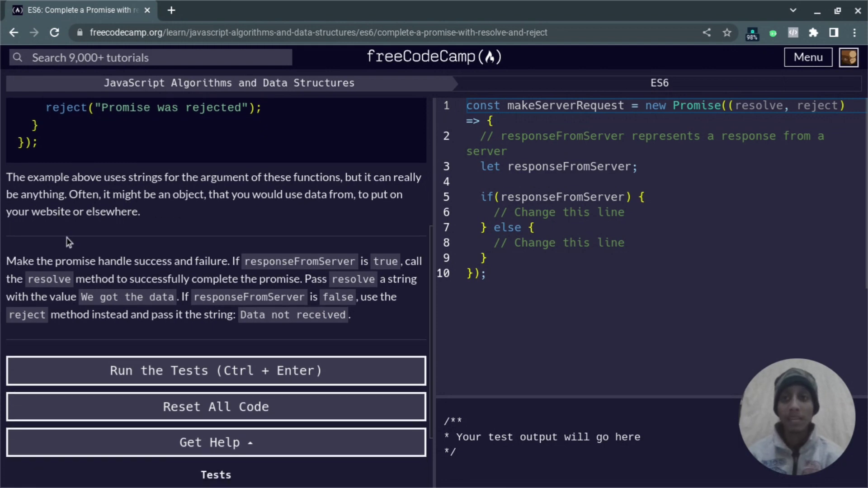
scroll(66, 238, "down", 1)
scroll(63, 232, "down", 1)
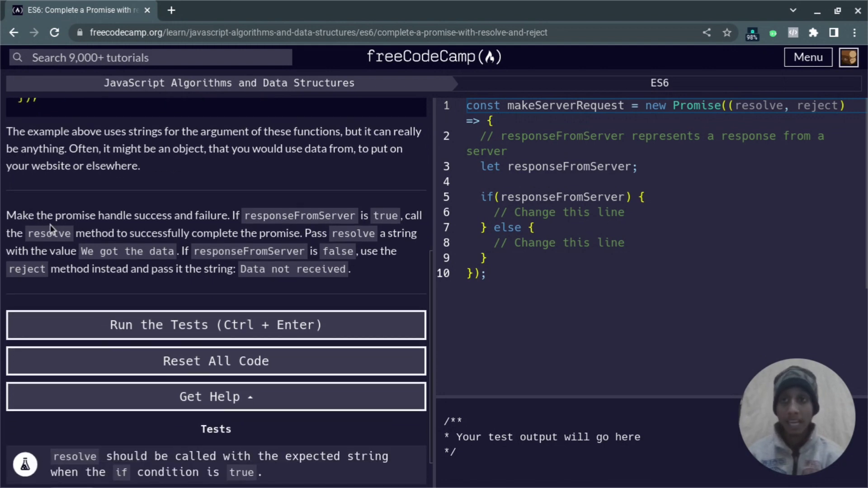
scroll(53, 231, "down", 2)
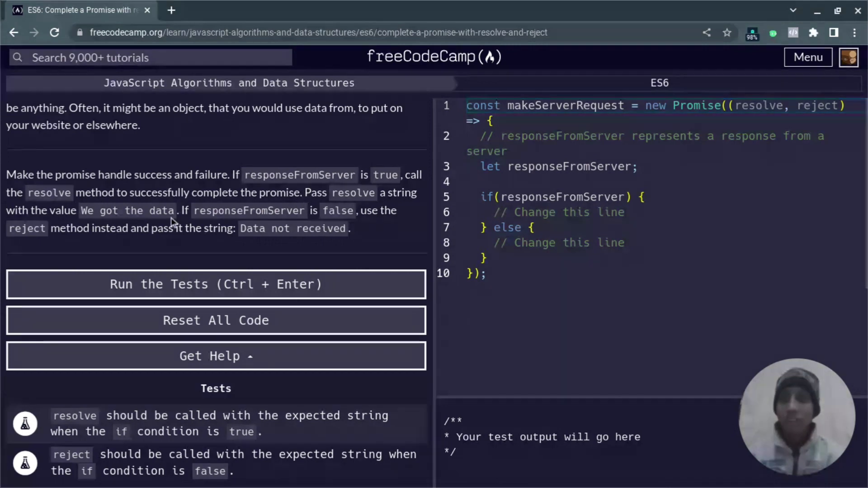
Step: Write resolve("We got the data"); in the if branch on line 6
left_click(492, 214)
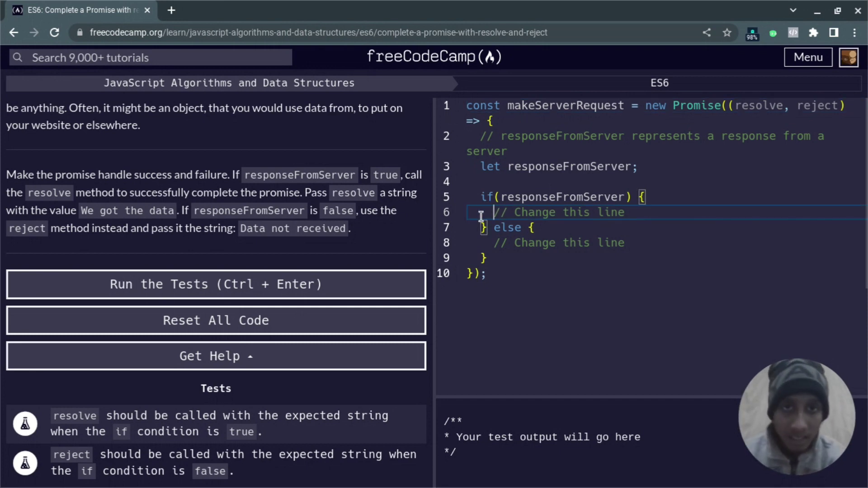
type("res")
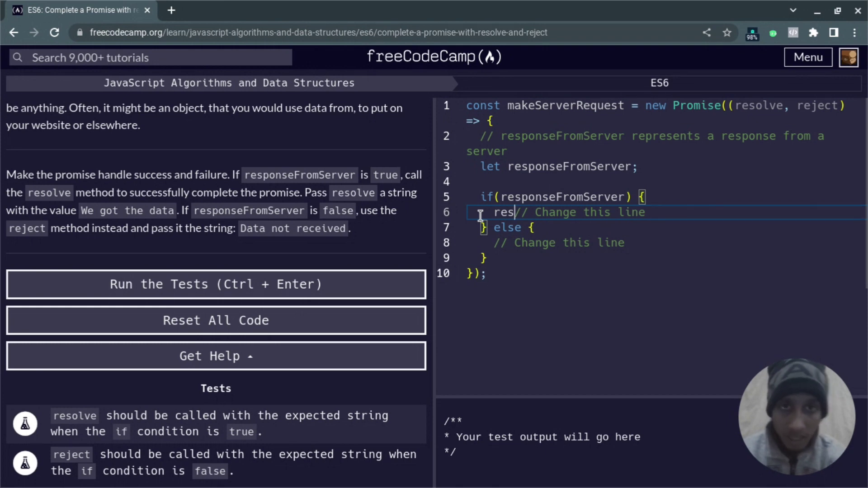
key("BackSpace")
key("BackSpace")
key("BackSpace")
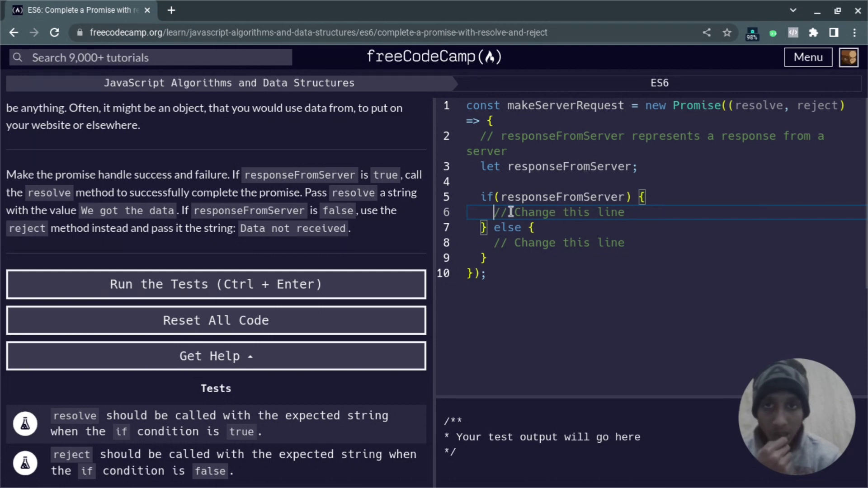
type("re")
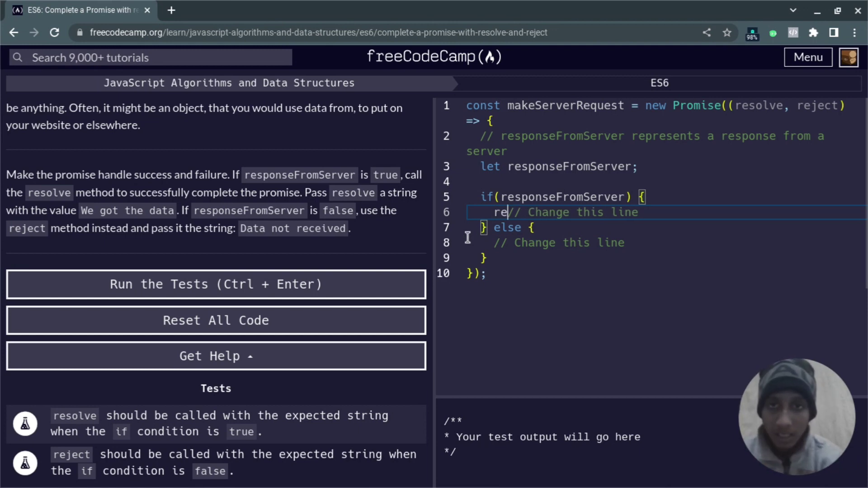
type("solve.")
key("BackSpace")
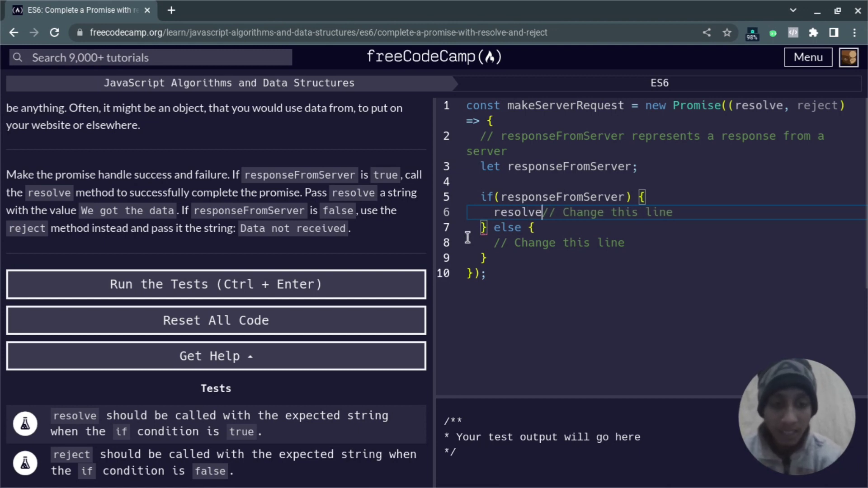
type("(")
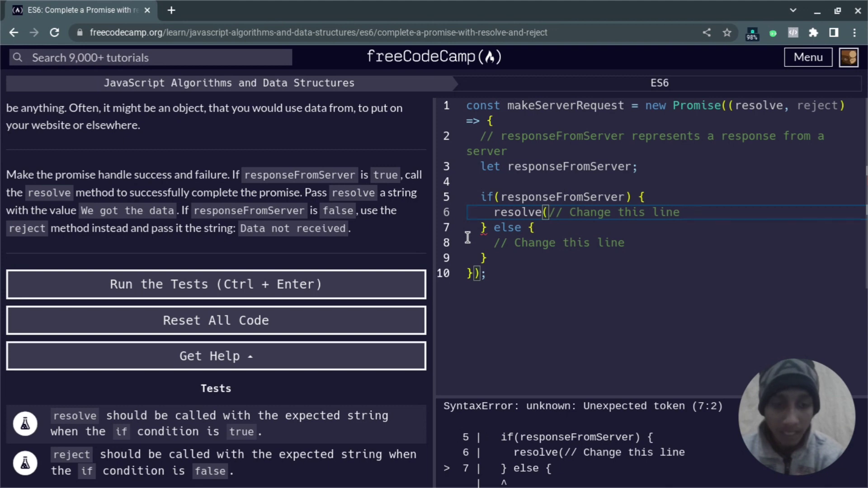
type(")")
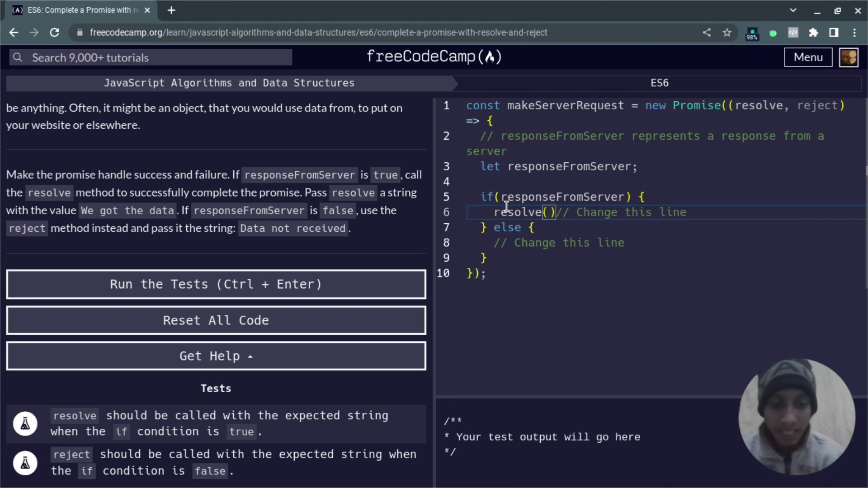
key("space")
key("BackSpace")
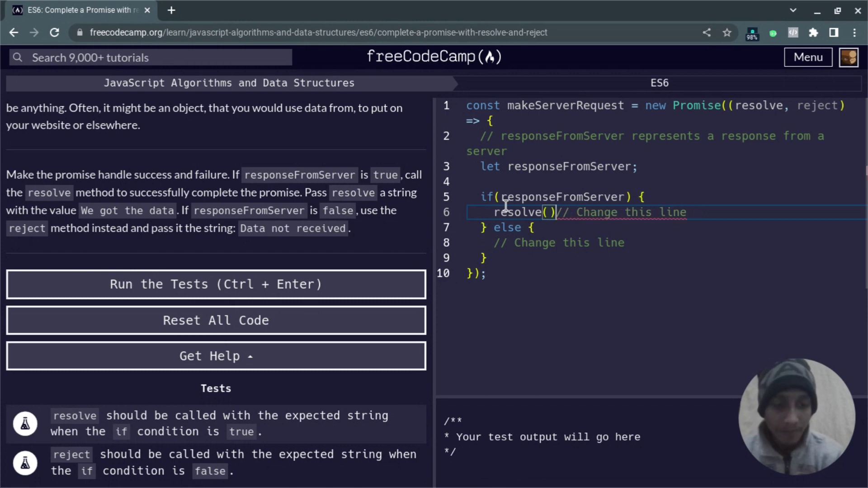
key("Left")
type("\"")
type("e ")
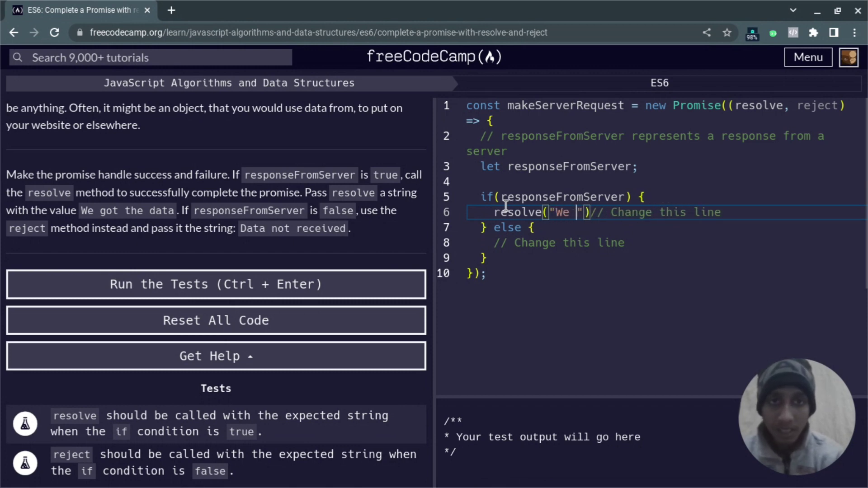
type("got the d")
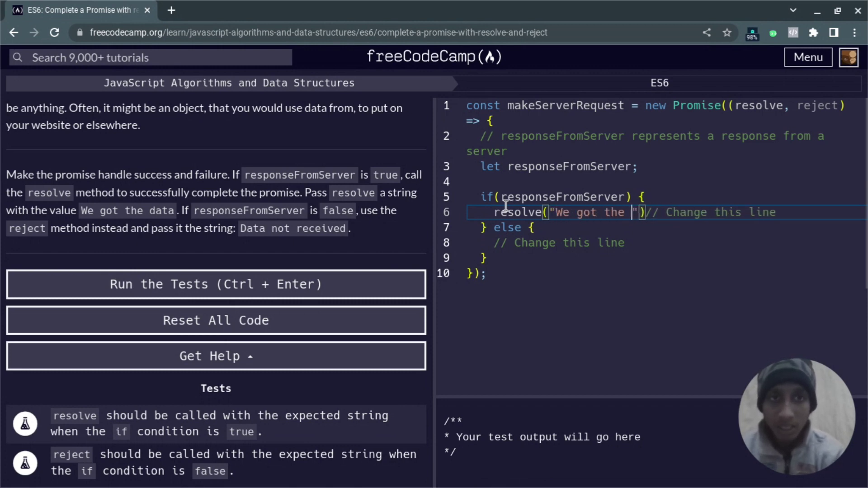
type("ata")
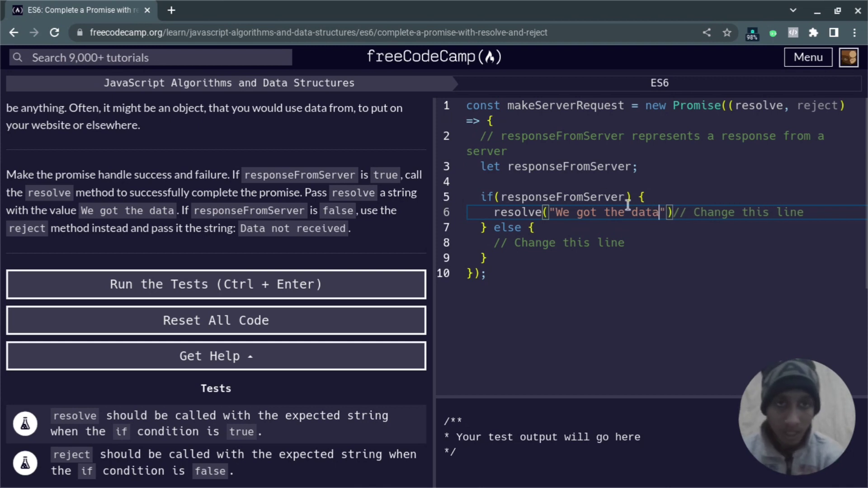
left_click(674, 199)
left_click(675, 211)
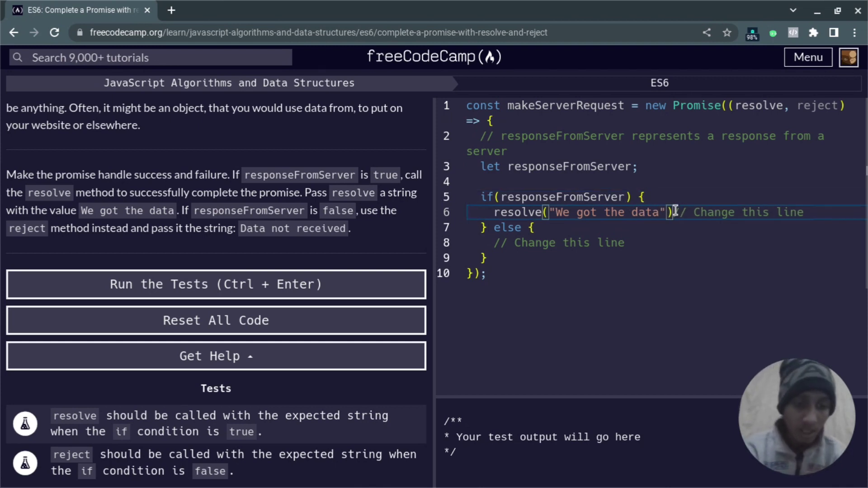
type(";")
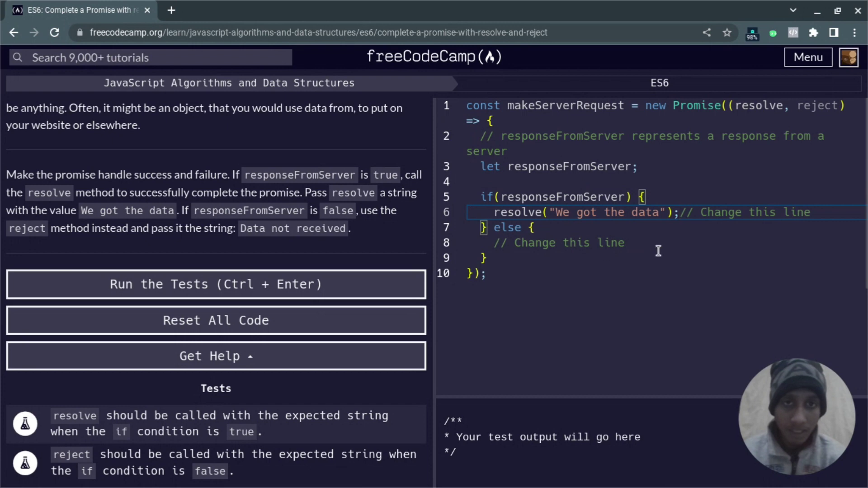
Step: Write reject("Data not received"); in the else branch on line 8
left_click(494, 243)
type("rej")
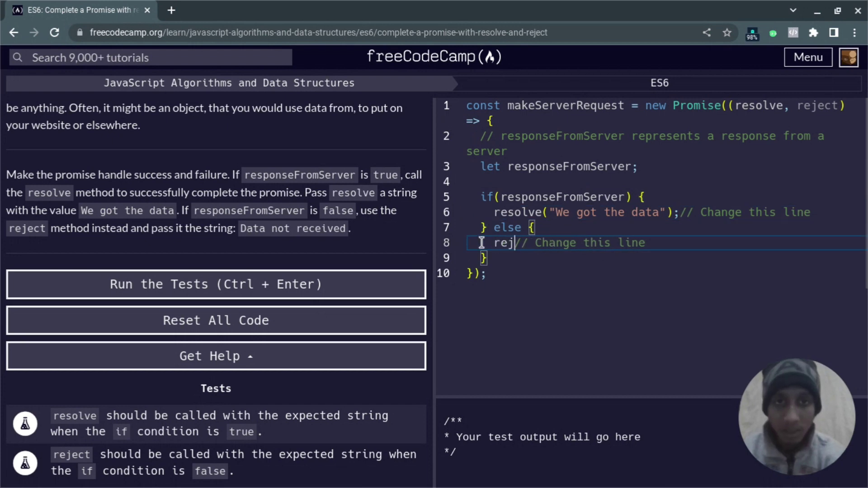
type("ect()")
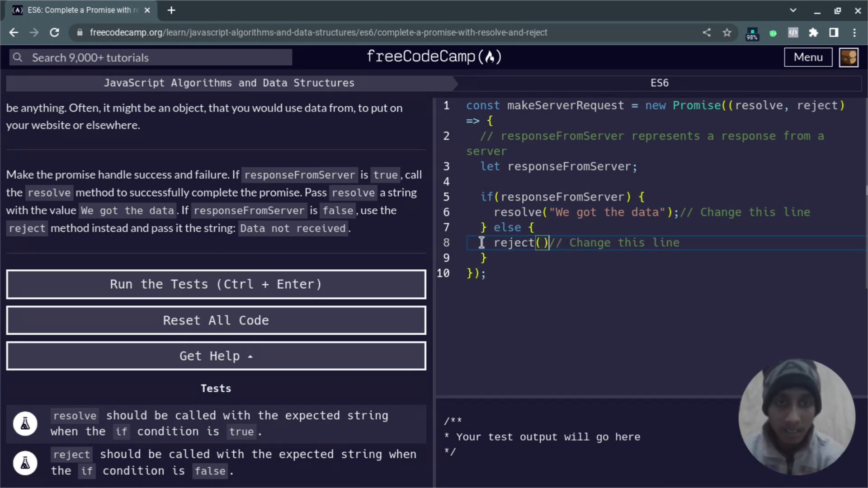
type("\"D")
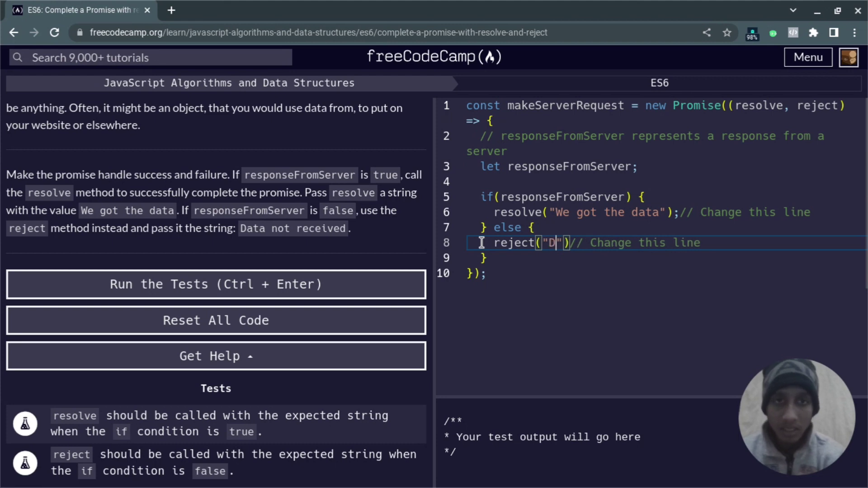
type("ata not ")
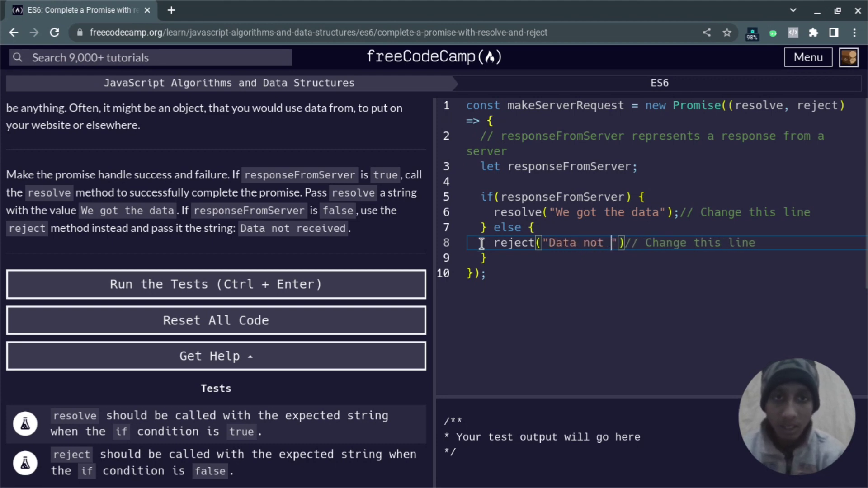
type("recie")
key("BackSpace")
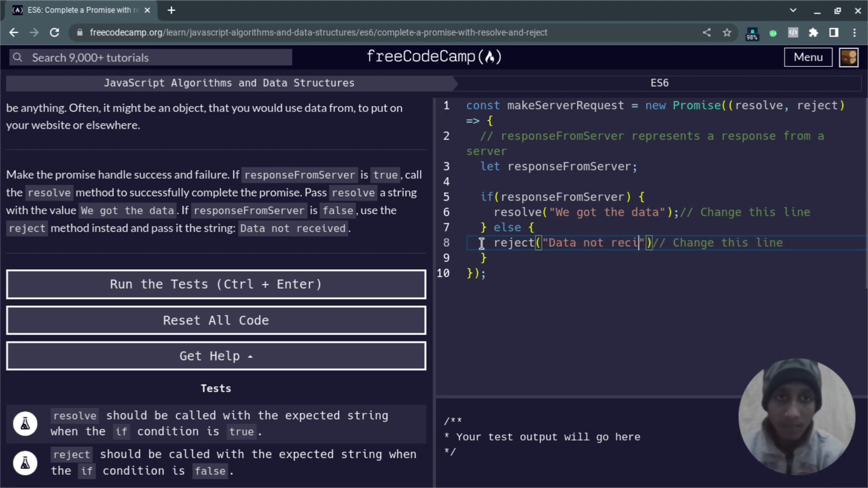
key("BackSpace")
type("eived\")")
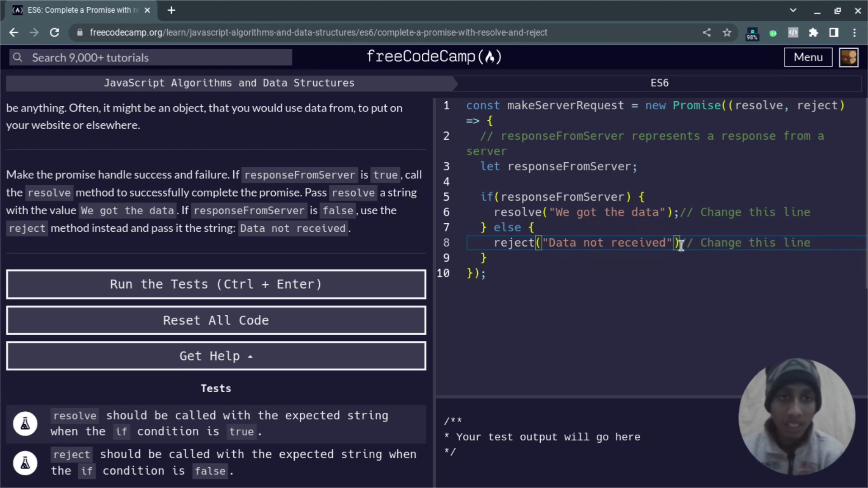
type(";")
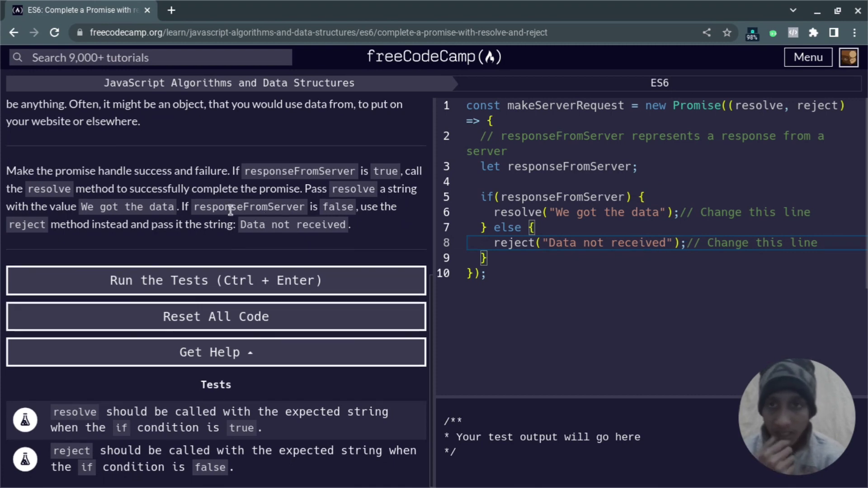
Step: Run the tests, dismiss the Off the charts! message, review both calls, and rerun the tests
left_click(240, 280)
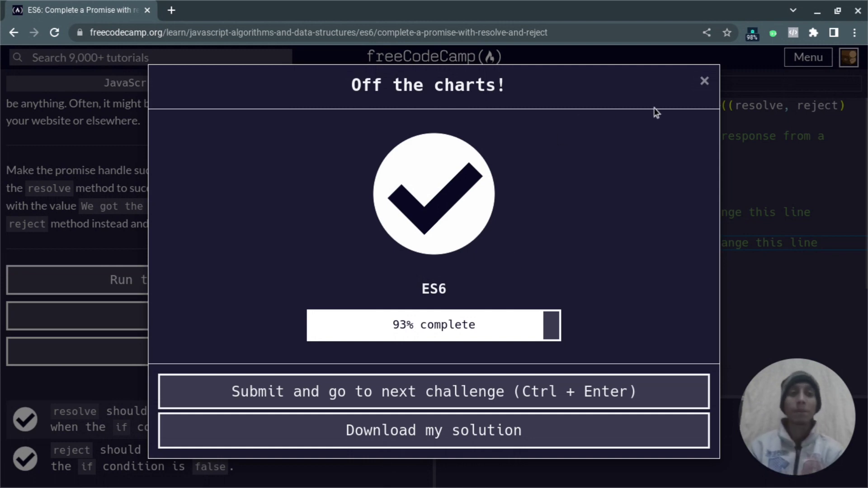
left_click(706, 81)
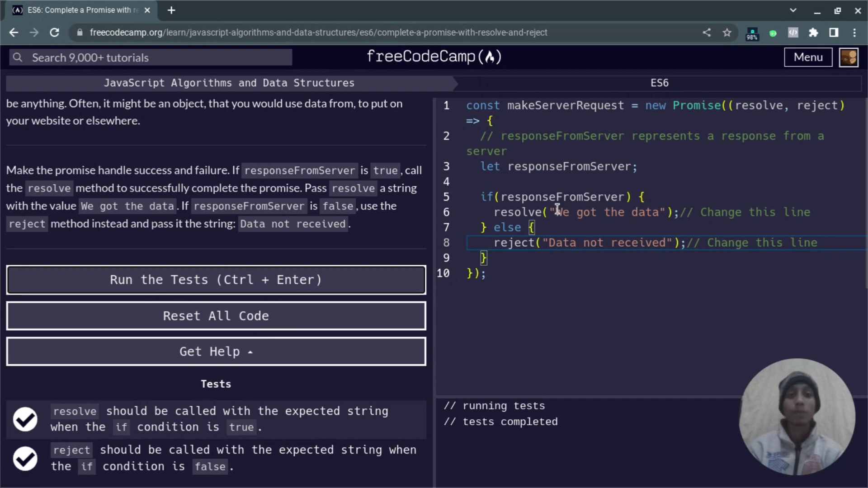
left_click_drag(556, 212, 658, 212)
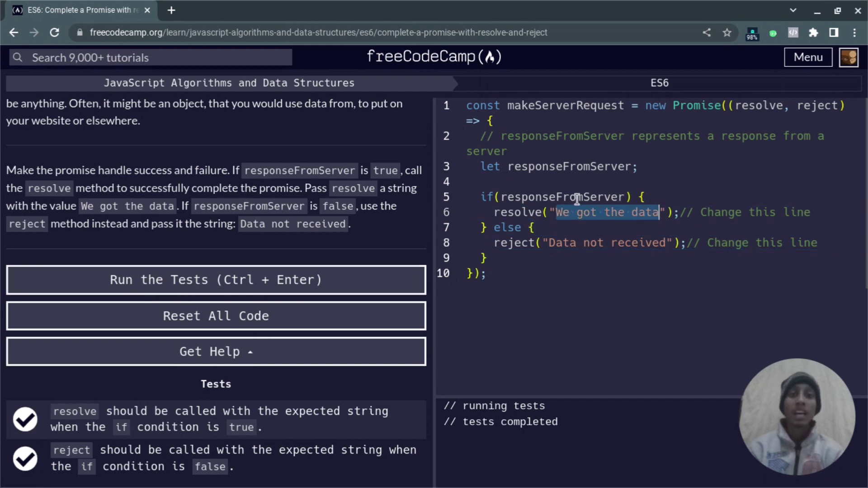
left_click(600, 245)
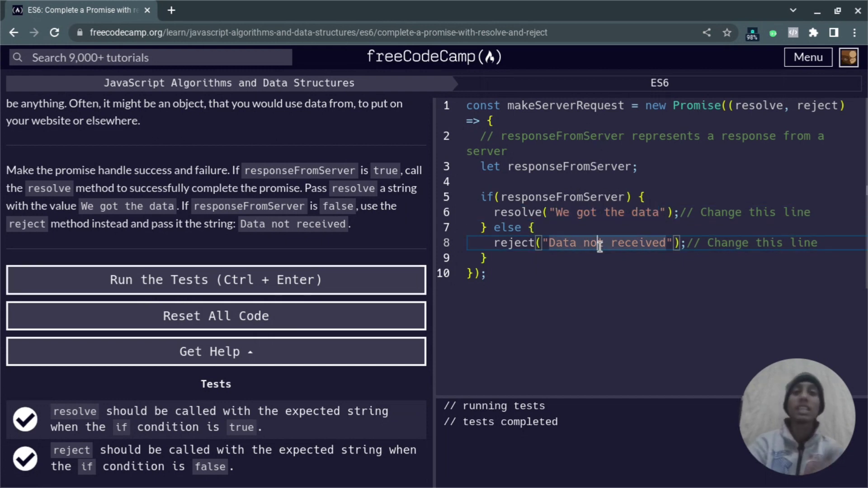
left_click(361, 280)
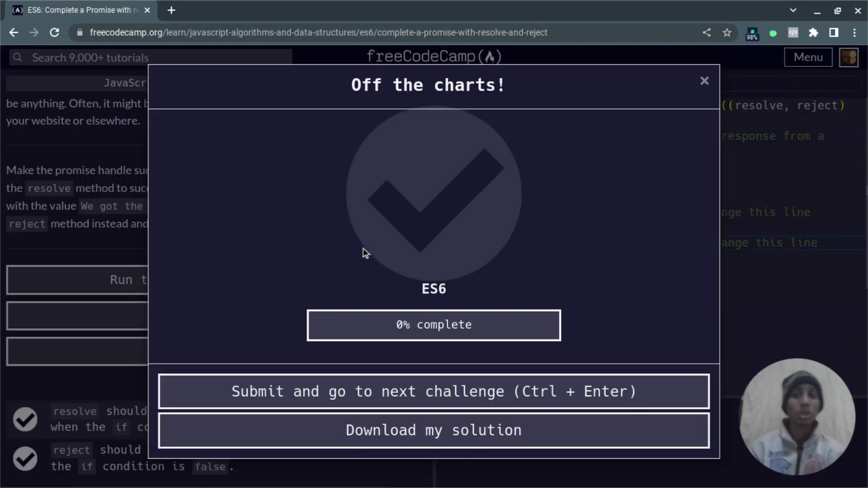